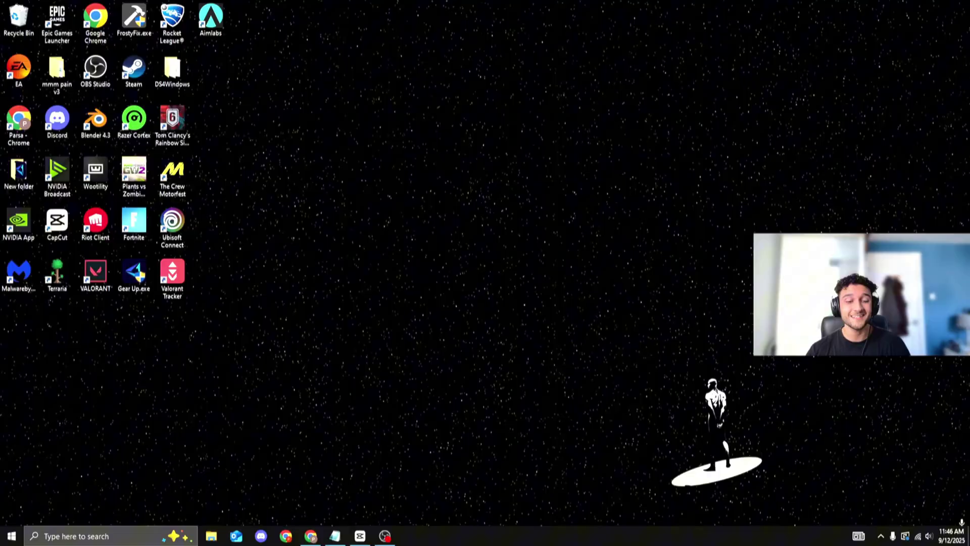
Right-click an empty area of the taskbar to bring up its menu.
right_click(648, 538)
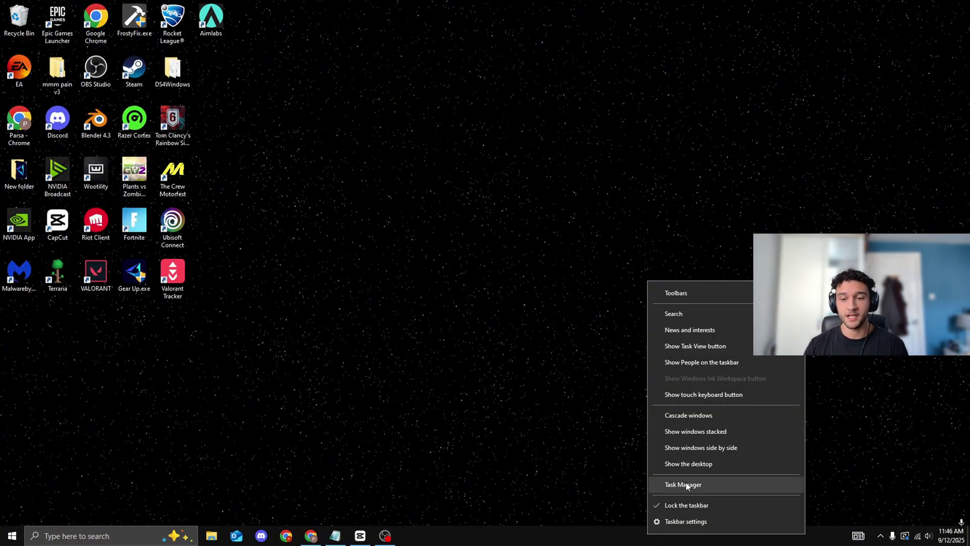
Launch Task Manager and show the CPU Performance view with 143 processes running.
left_click(686, 484)
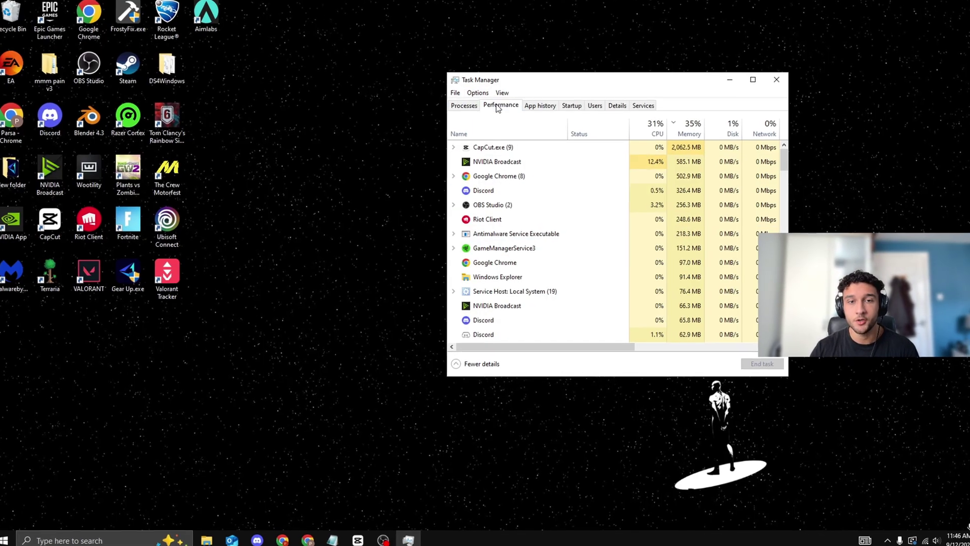
left_click(500, 106)
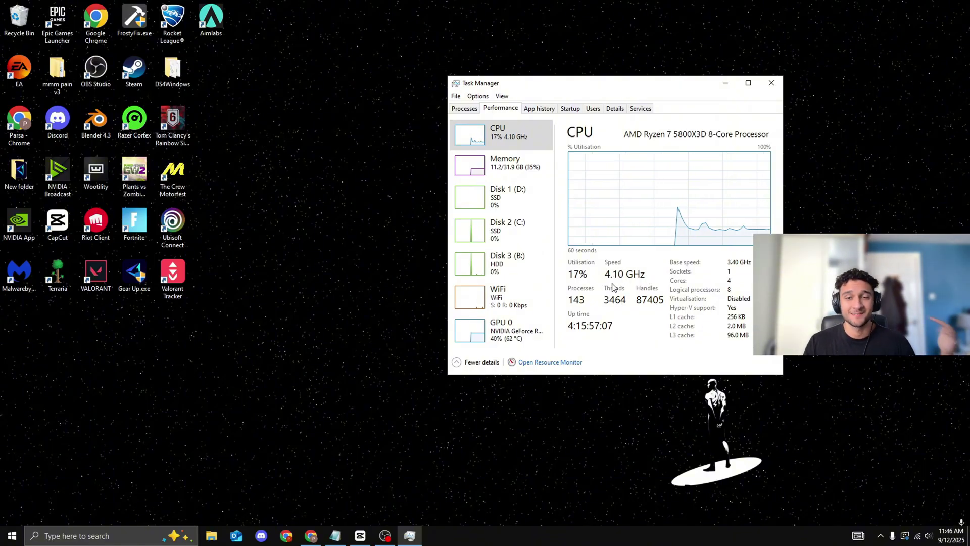
Switch Task Manager to the Services tab and maximize the window.
left_click(648, 109)
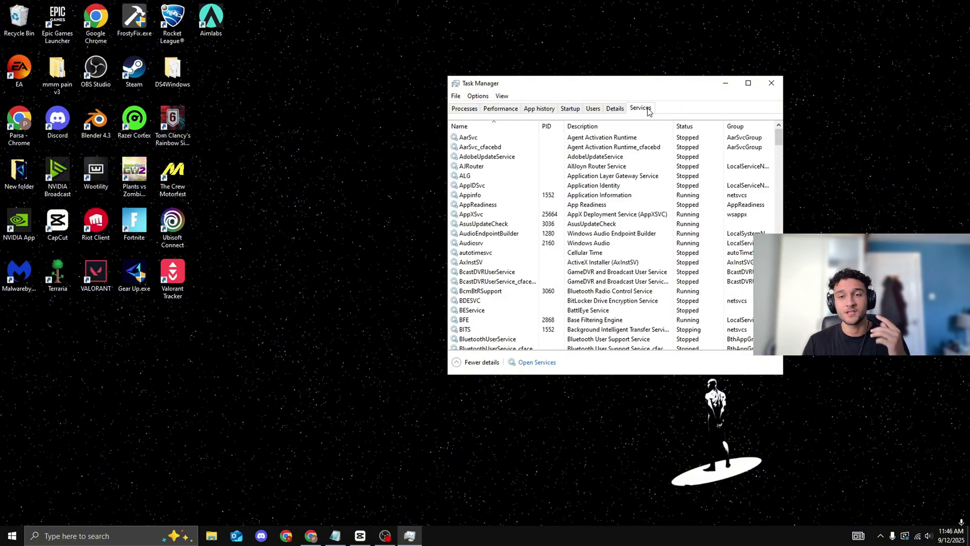
left_click(748, 83)
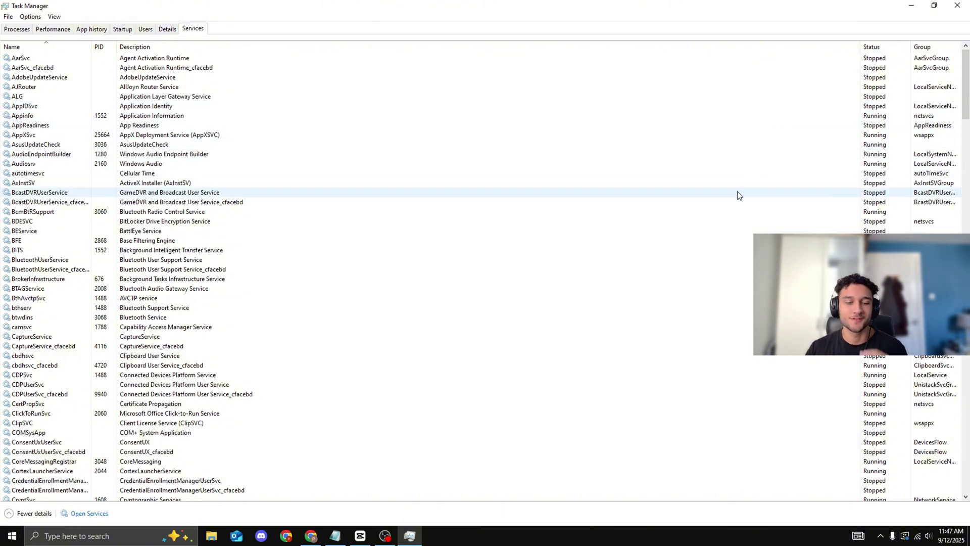
Review the Notepad list of services not to disable and the Discord announcements, then minimize Notepad.
left_click(335, 535)
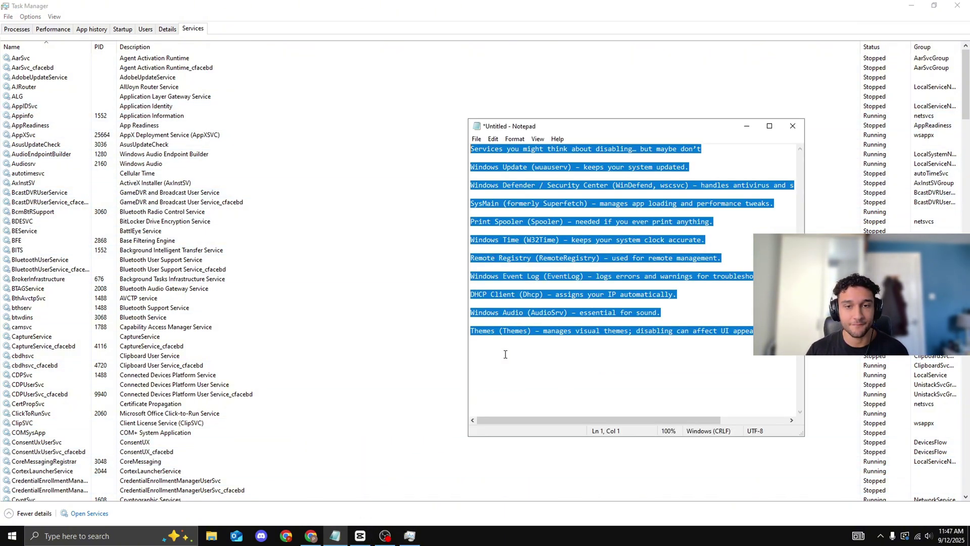
left_click(701, 324)
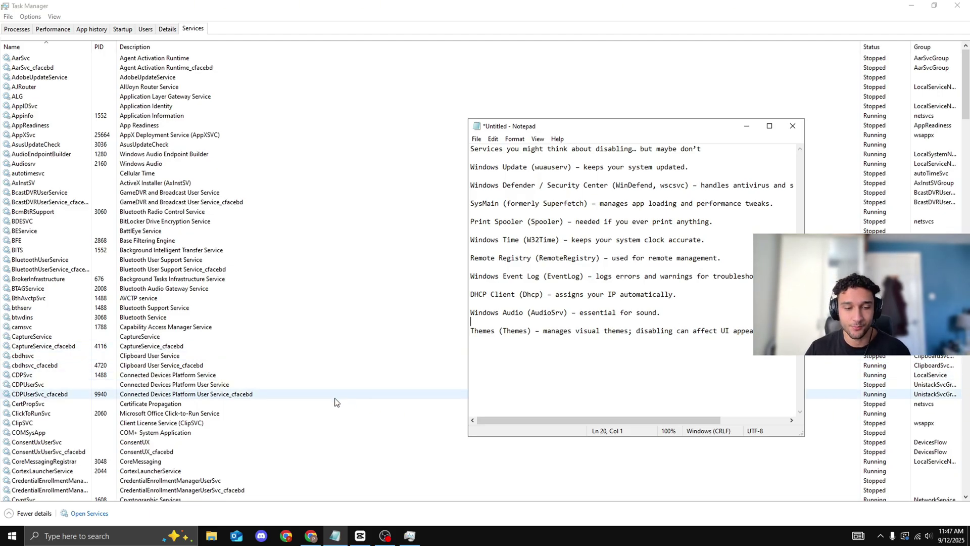
left_click(262, 536)
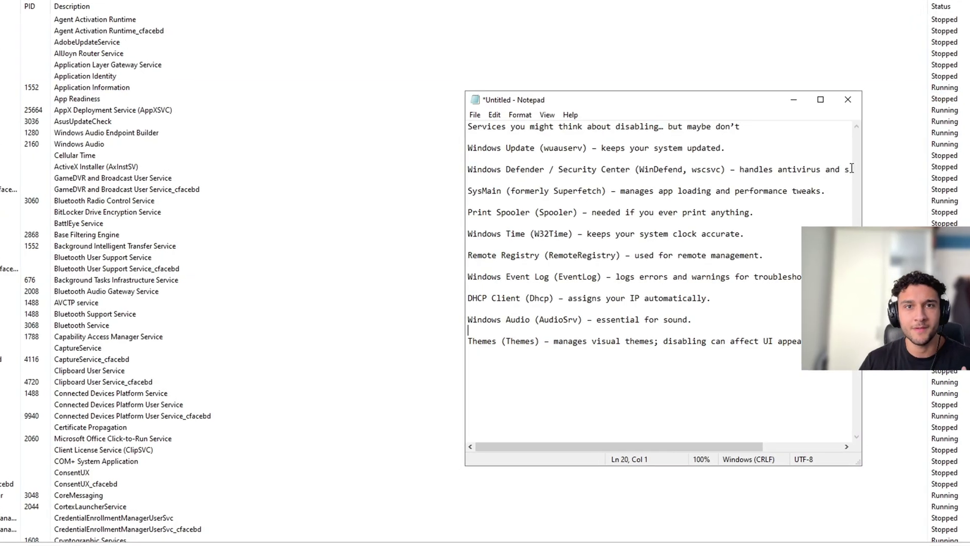
left_click(800, 100)
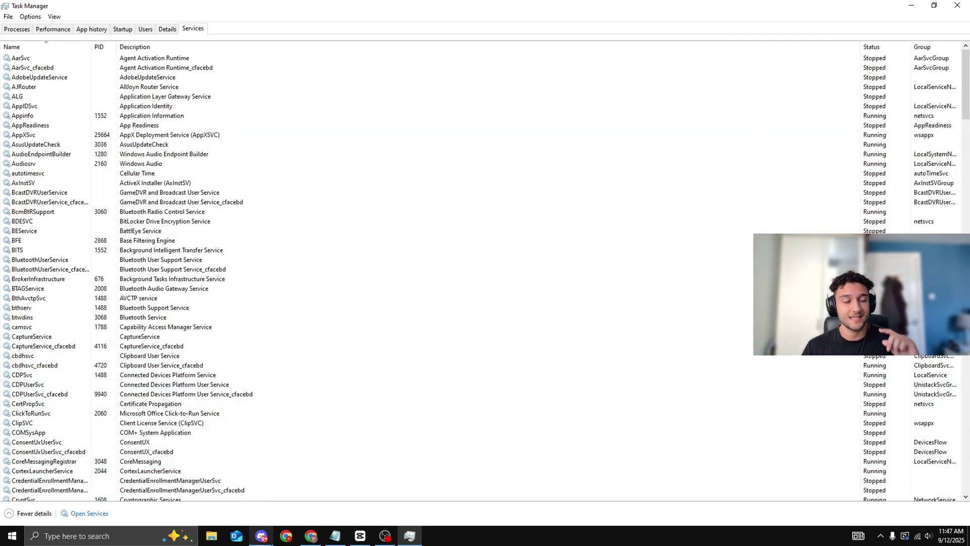
Open the Services console and read the ActiveX Installer and AdobeUpdateService descriptions.
left_click(96, 513)
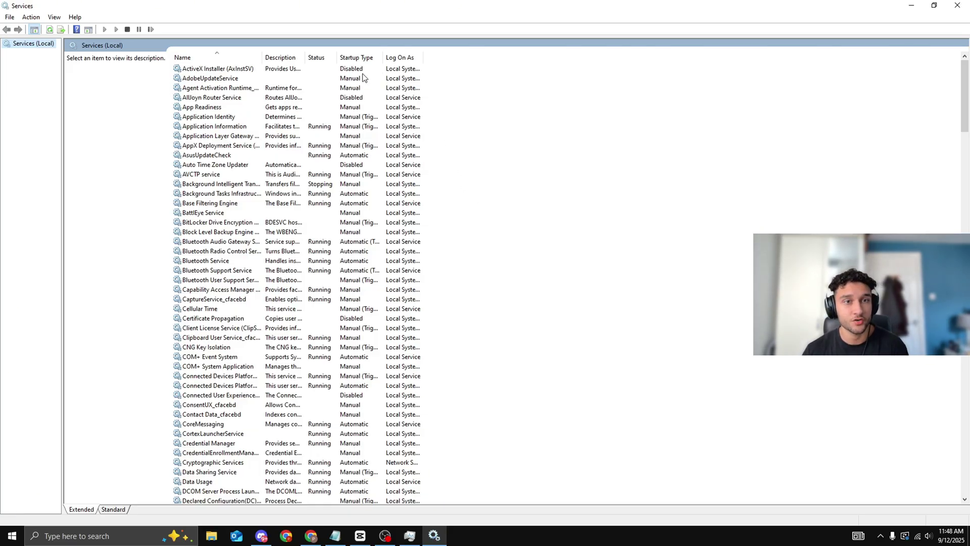
left_click(347, 69)
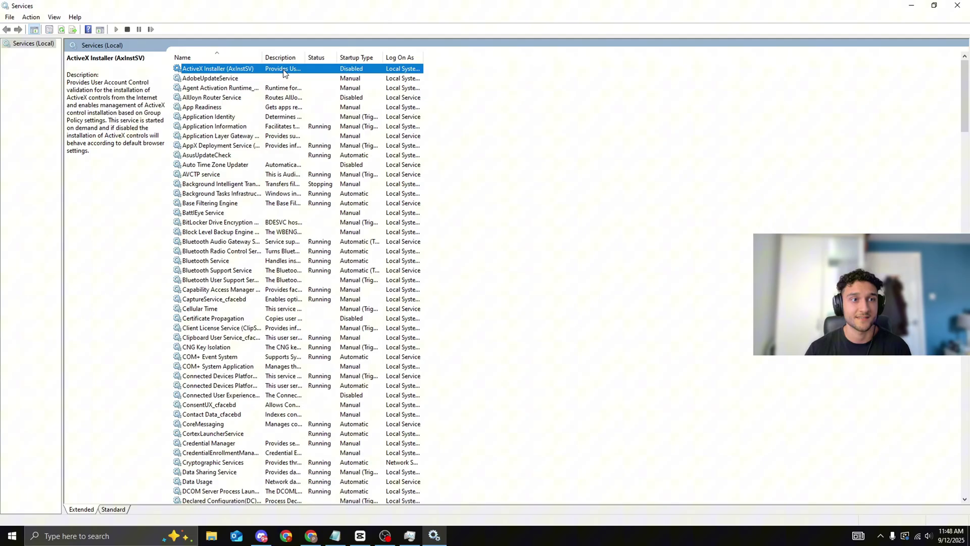
left_click(361, 79)
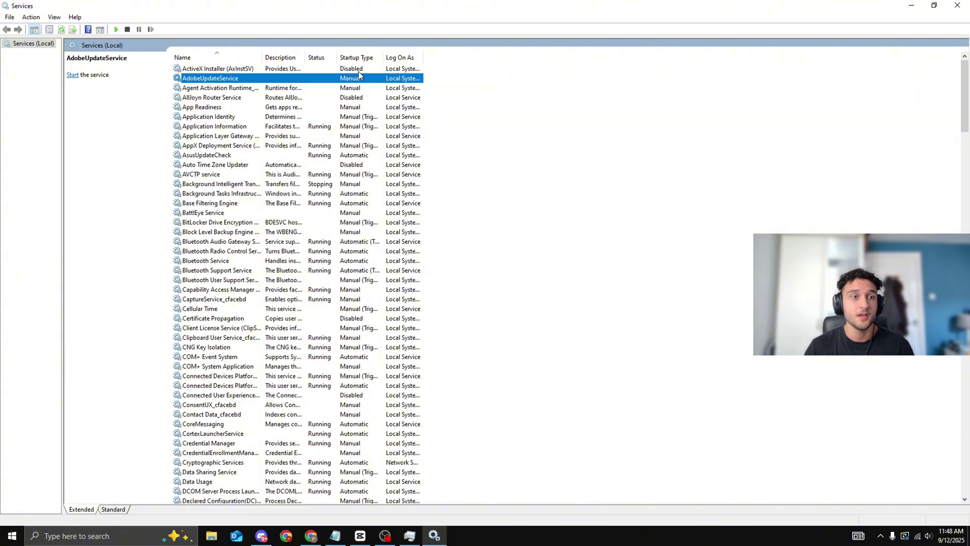
left_click(359, 70)
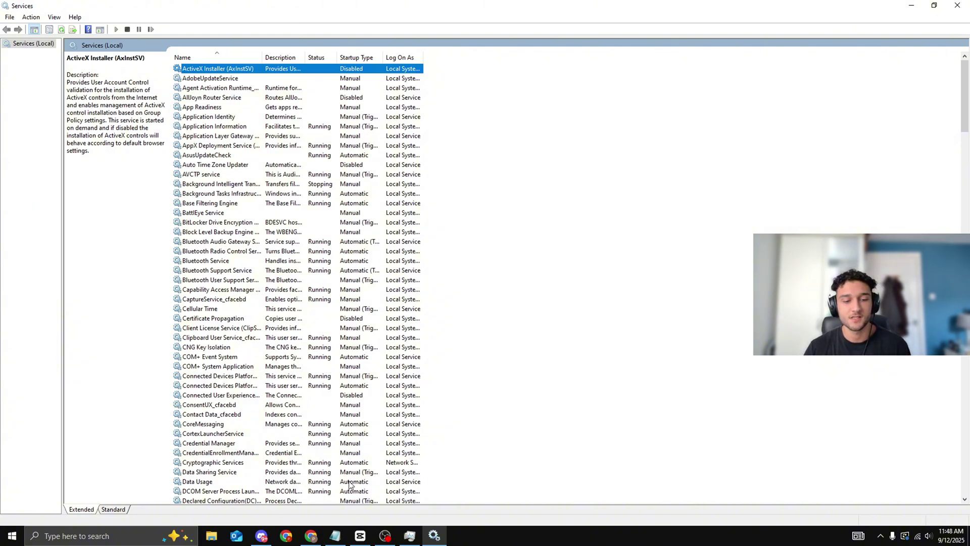
Reposition the notes window, then scroll the Services list and select EAAntiCheatService.
left_click(335, 535)
left_click_drag(605, 124, 624, 110)
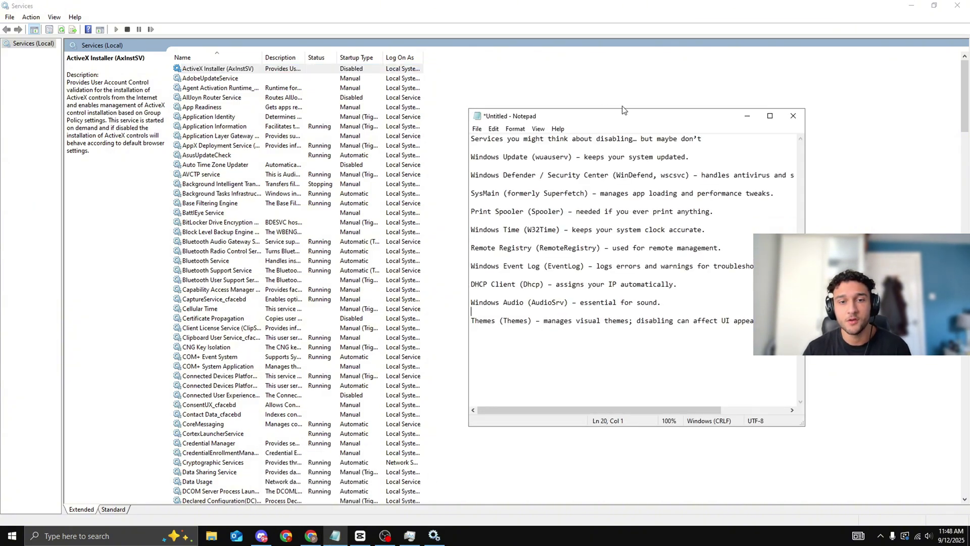
left_click(902, 116)
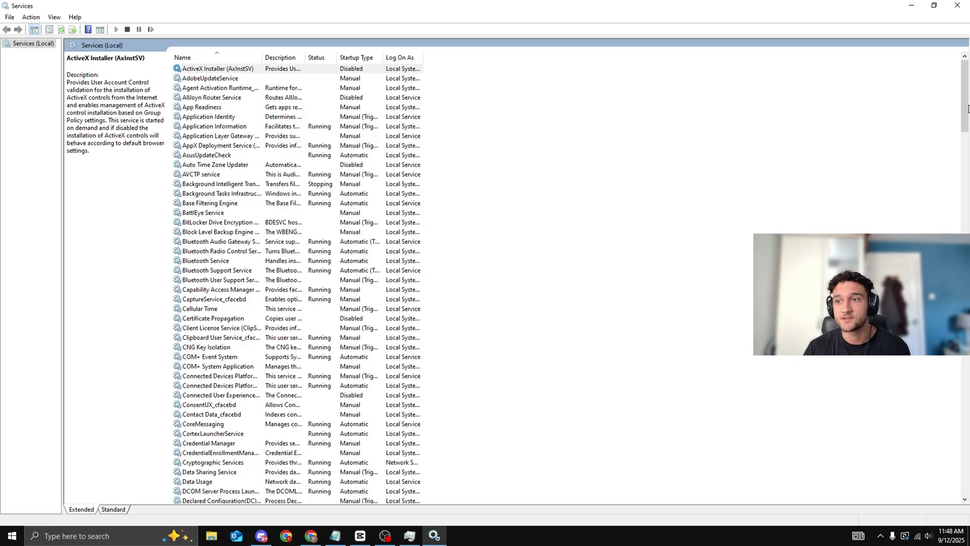
left_click_drag(964, 108, 968, 167)
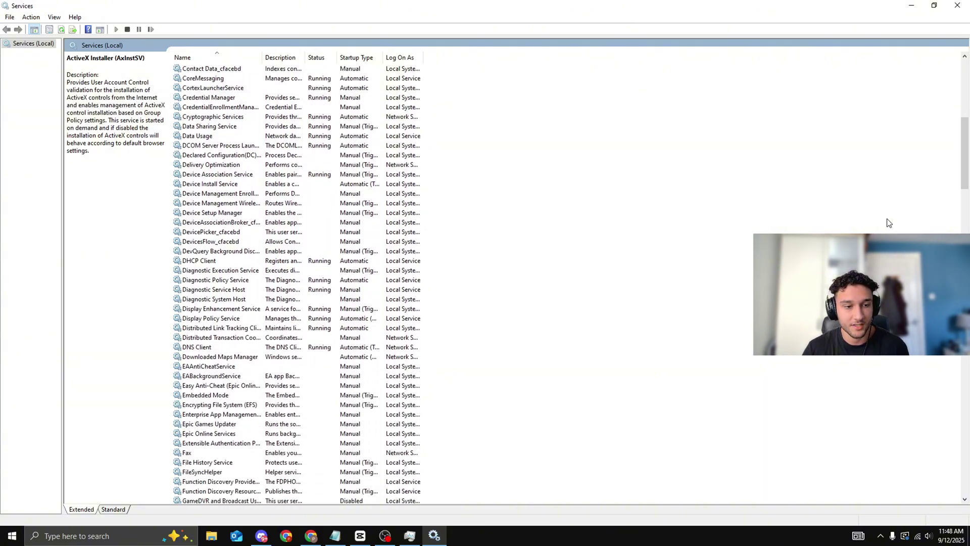
left_click(212, 368)
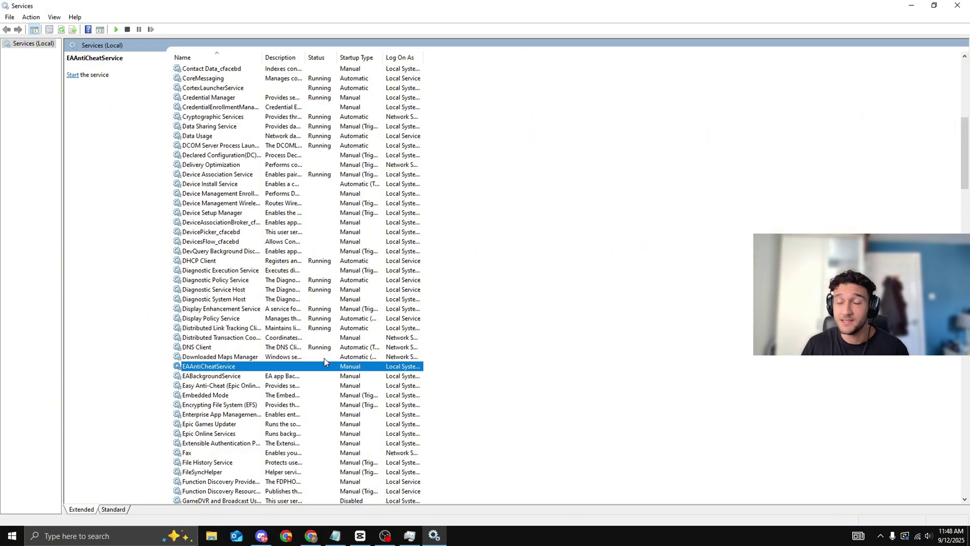
right_click(320, 372)
left_click(348, 452)
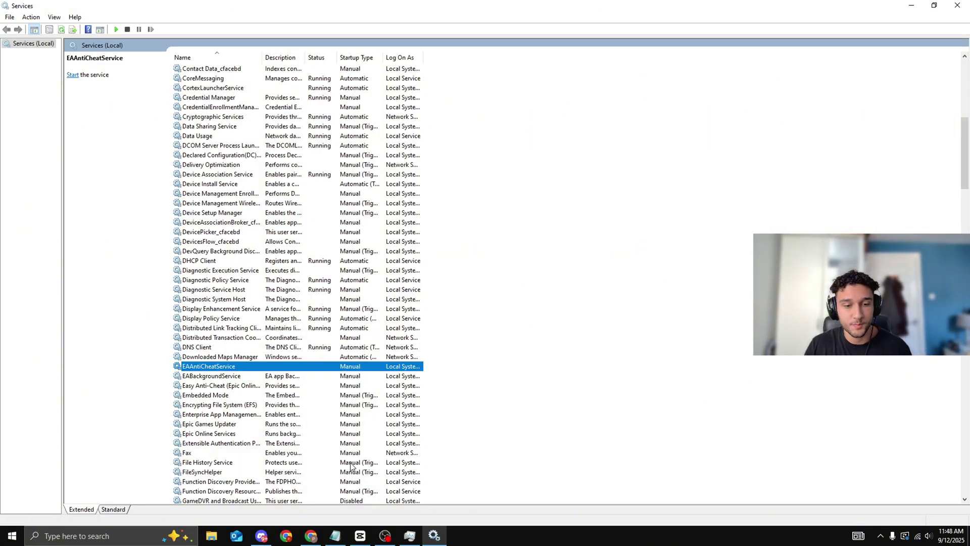
left_click(466, 256)
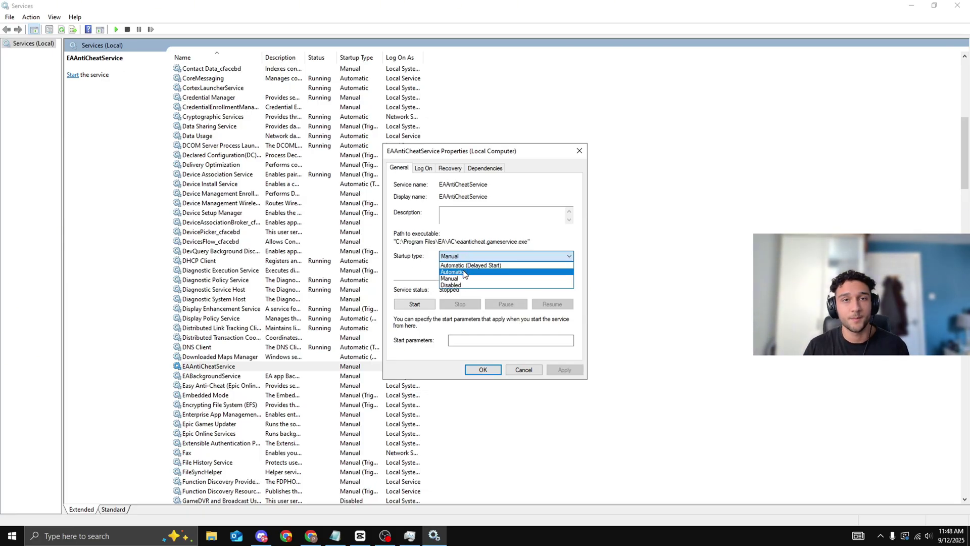
left_click(524, 372)
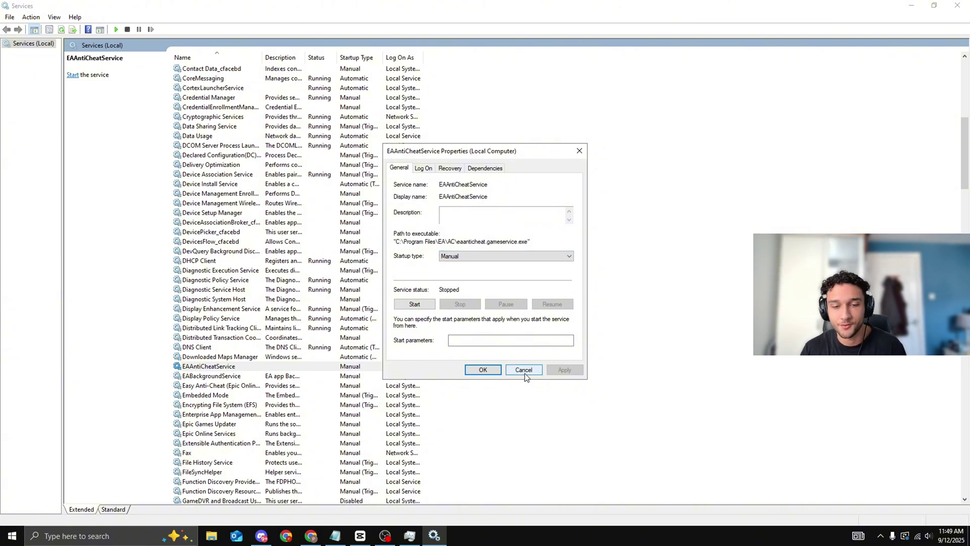
left_click(525, 373)
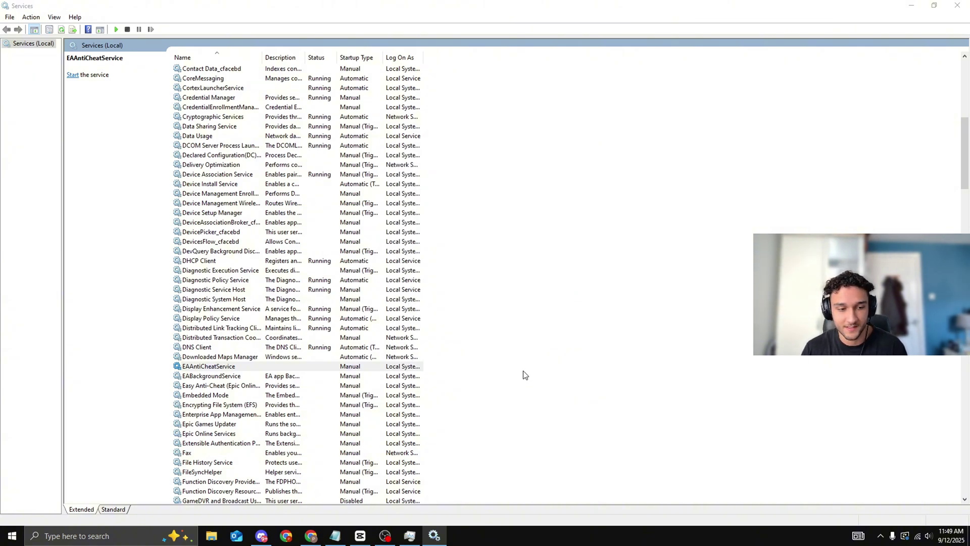
left_click(301, 452)
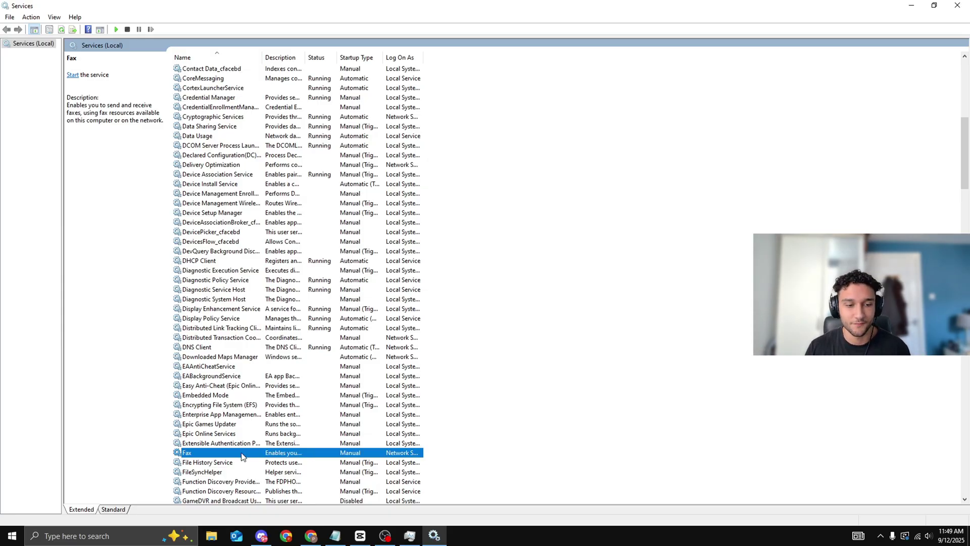
right_click(216, 458)
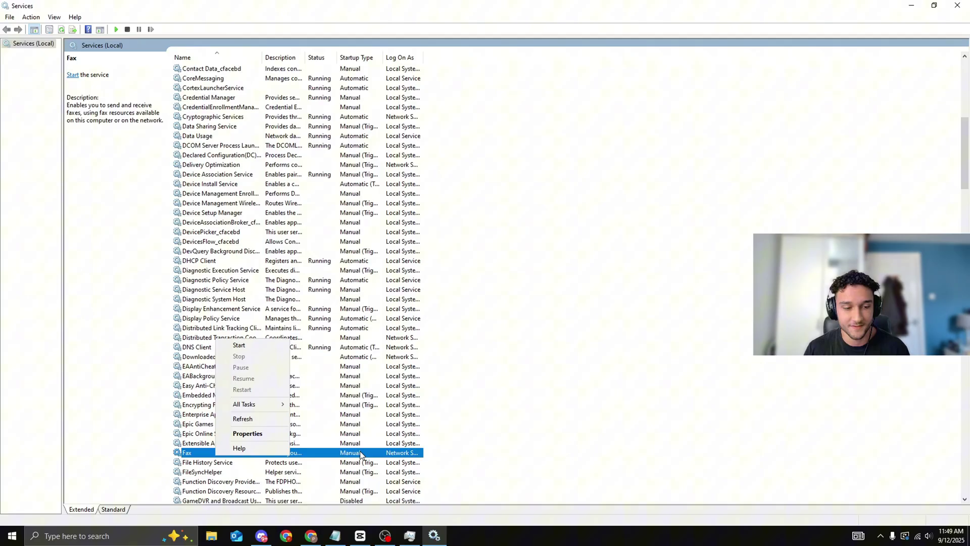
left_click(542, 436)
scroll(393, 446, "down", 5)
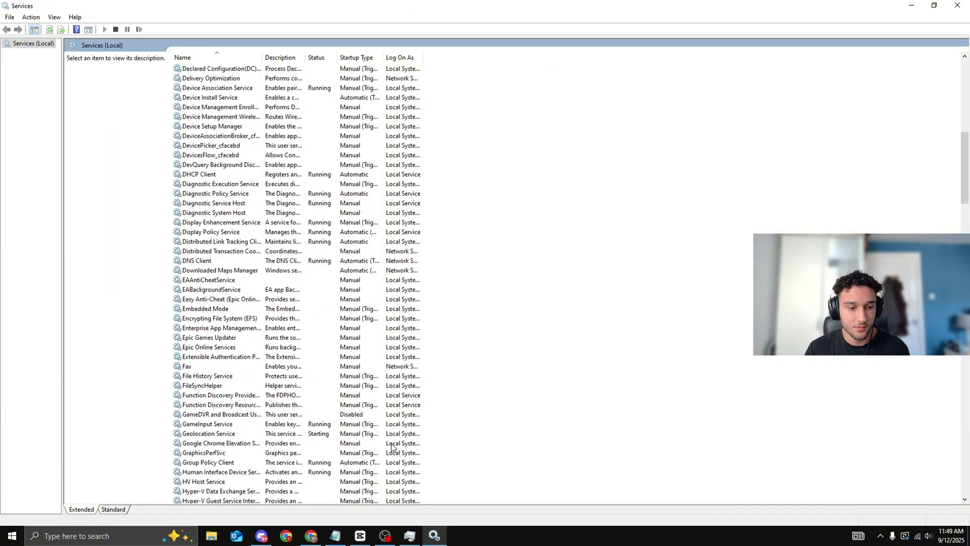
scroll(393, 447, "down", 4)
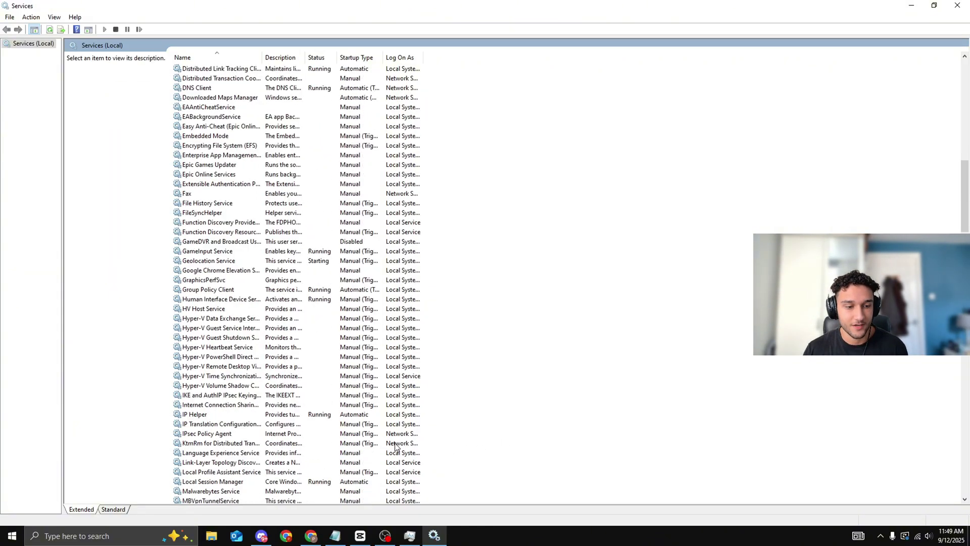
Scroll past Link-Layer Topology Discovery Mapper down to SysMain and select it to read its description.
left_click(374, 462)
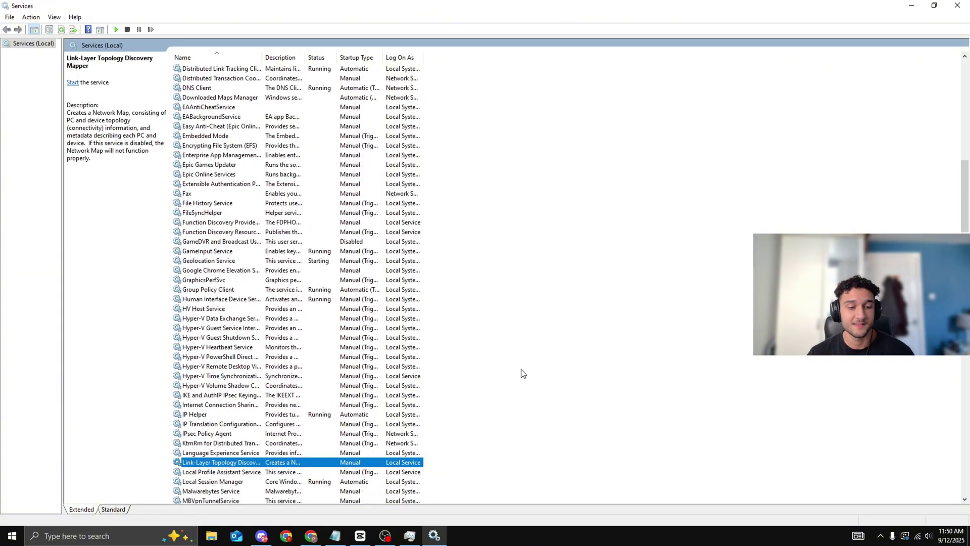
scroll(374, 390, "down", 5)
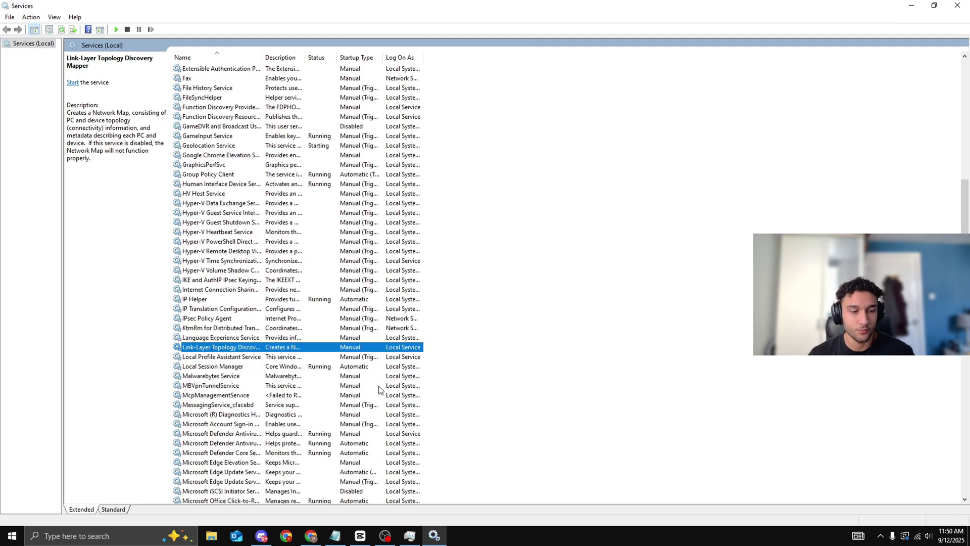
scroll(379, 419, "down", 2)
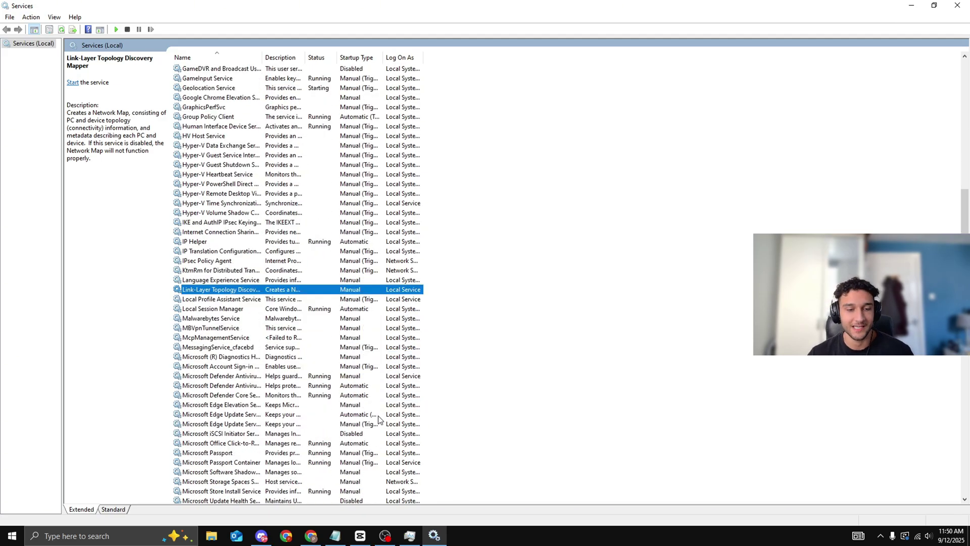
scroll(374, 418, "down", 1)
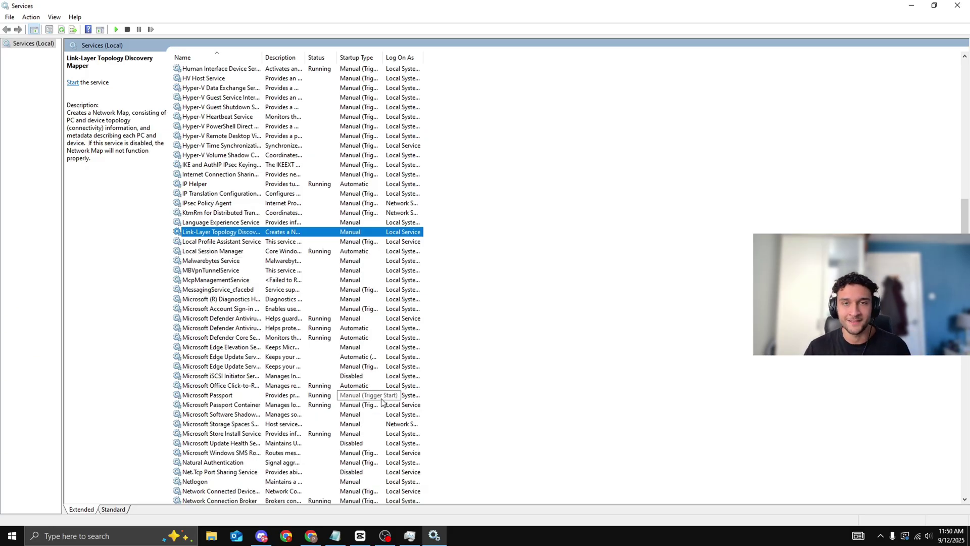
scroll(388, 405, "down", 4)
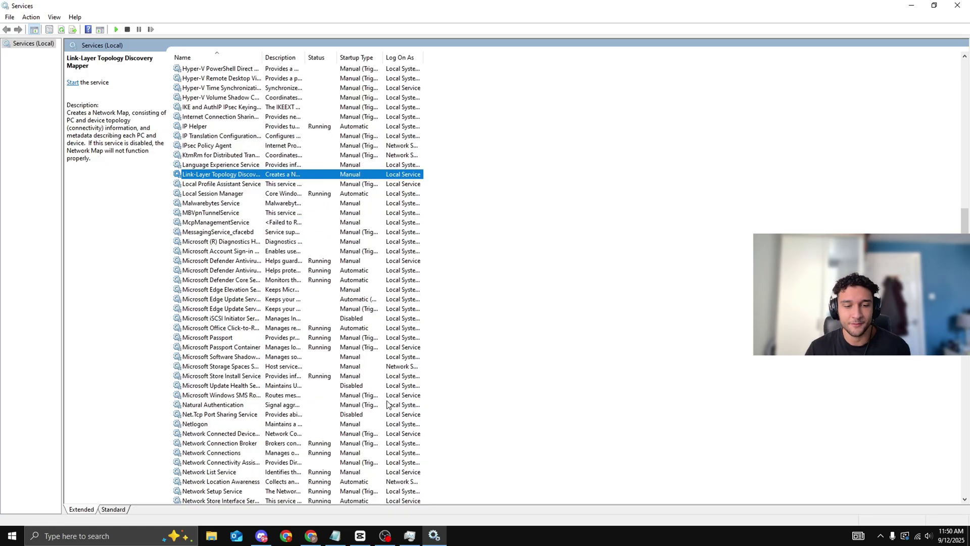
scroll(387, 402, "down", 4)
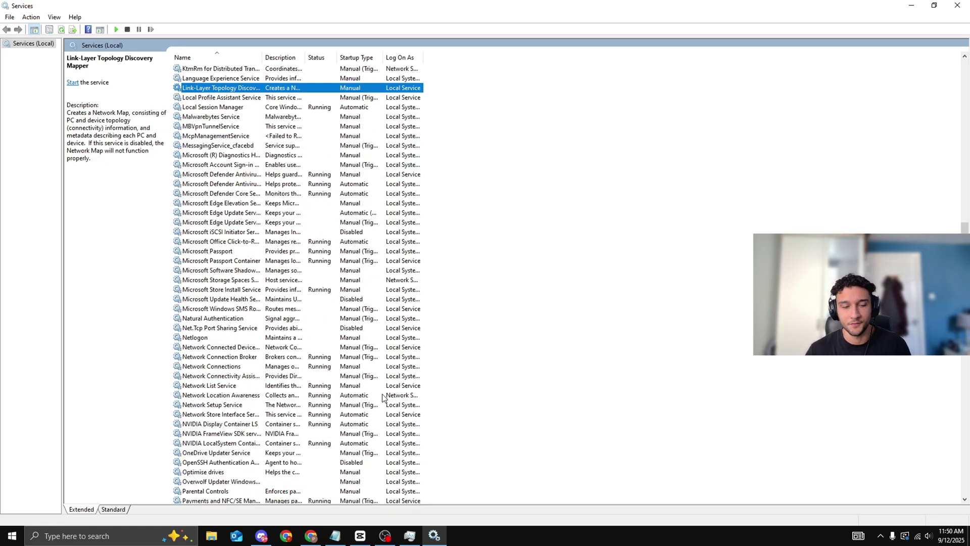
scroll(397, 331, "down", 10)
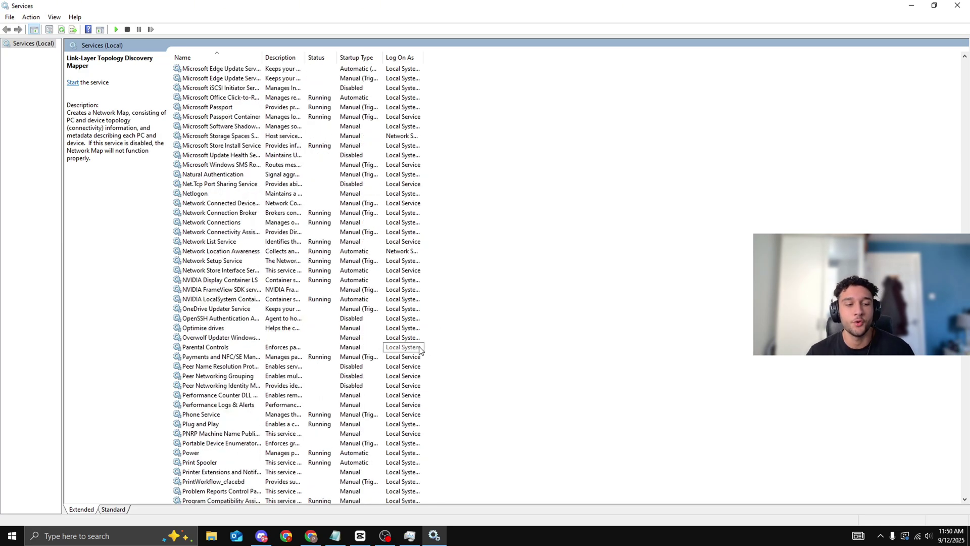
scroll(395, 331, "down", 6)
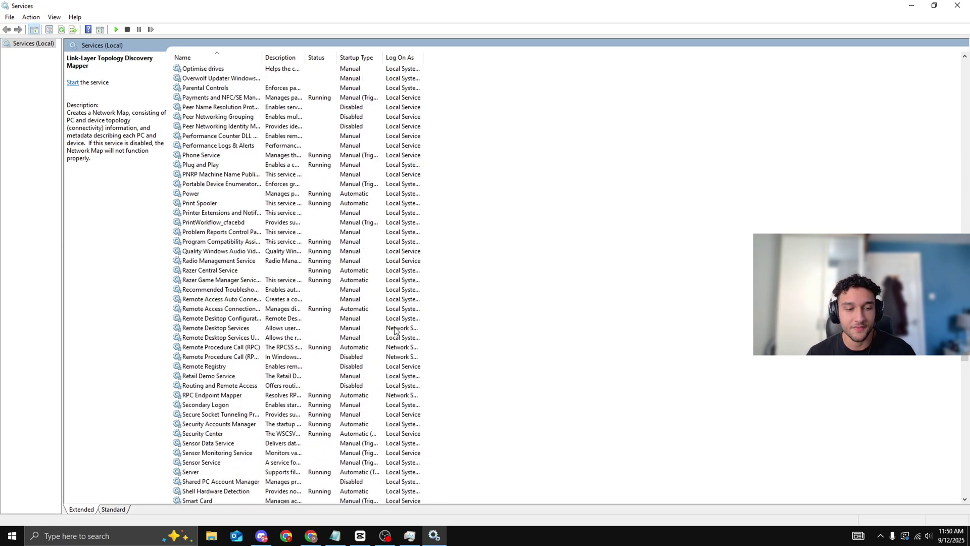
scroll(396, 330, "down", 1)
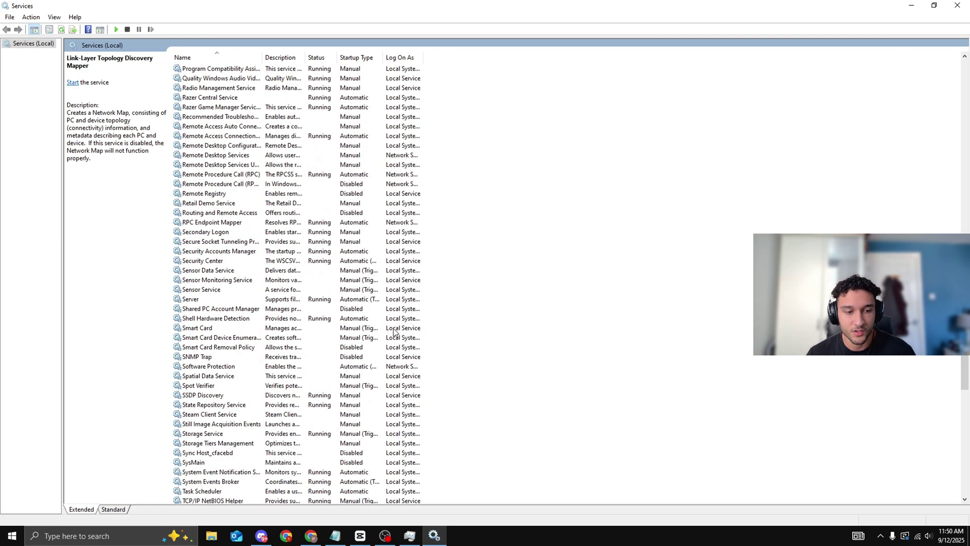
left_click(335, 463)
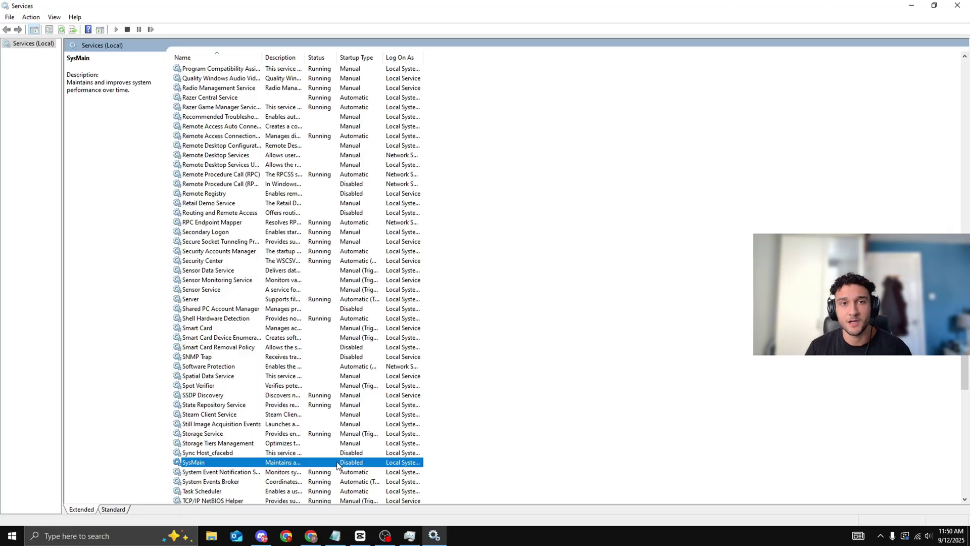
right_click(371, 465)
left_click(399, 440)
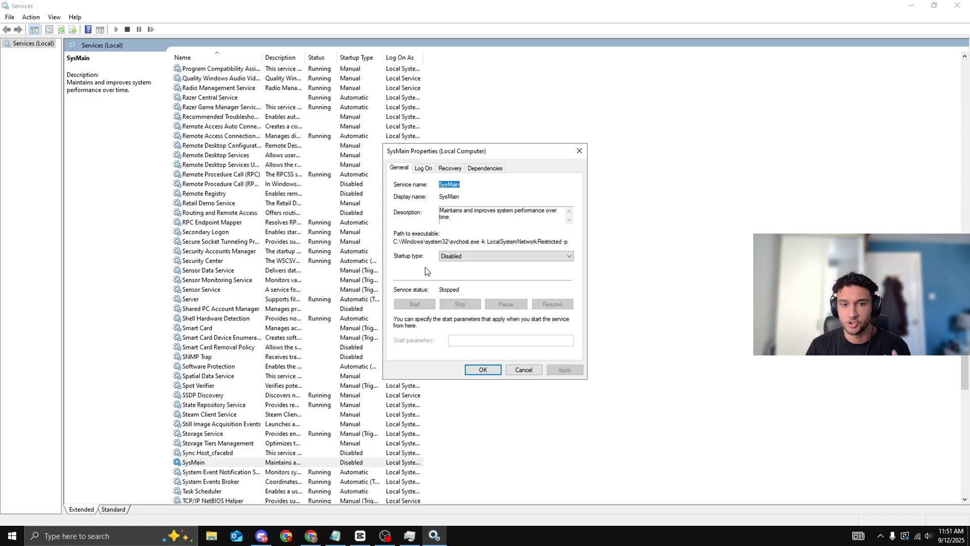
left_click(454, 256)
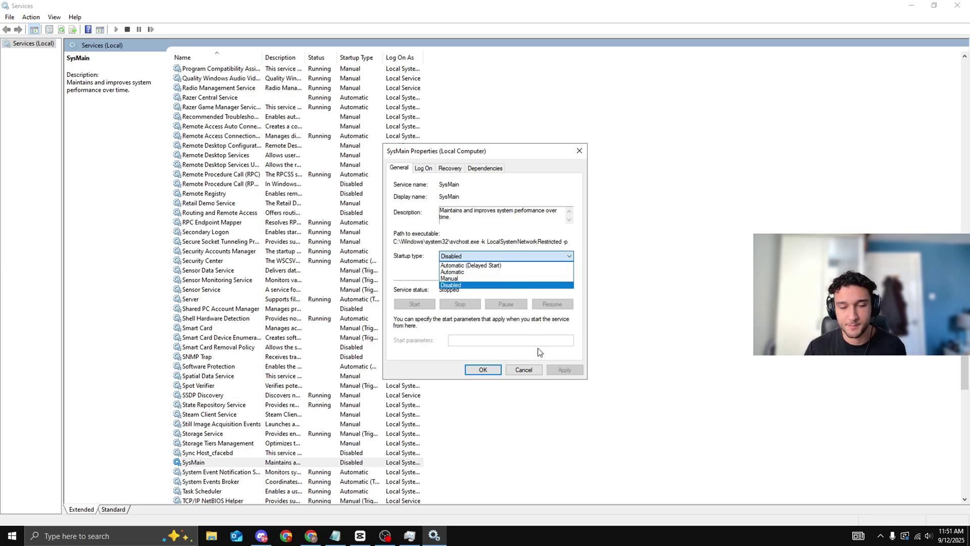
left_click(530, 375)
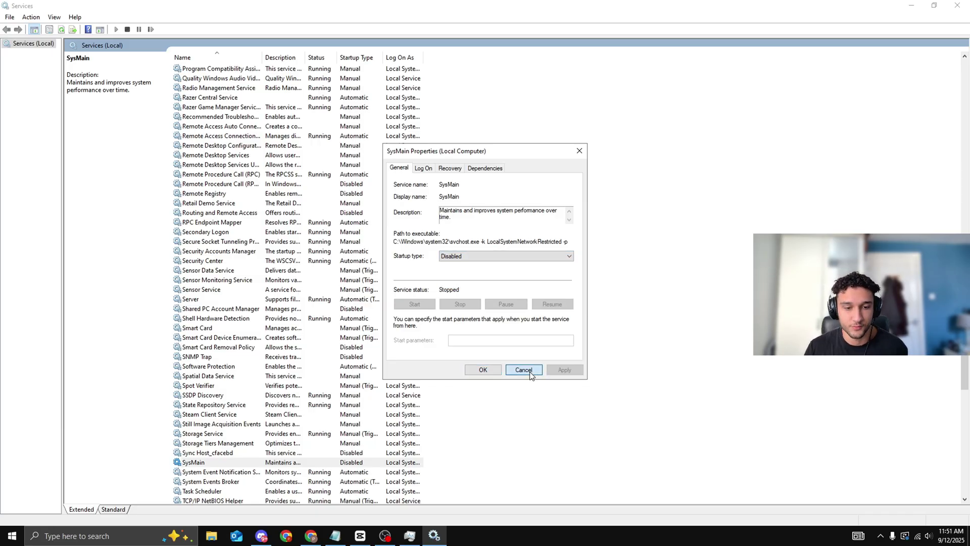
left_click(531, 375)
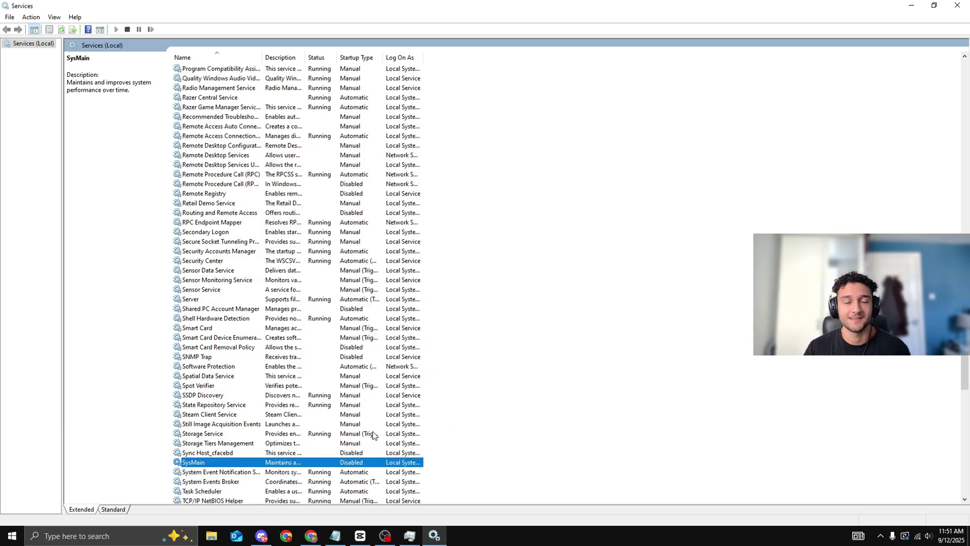
scroll(374, 435, "down", 8)
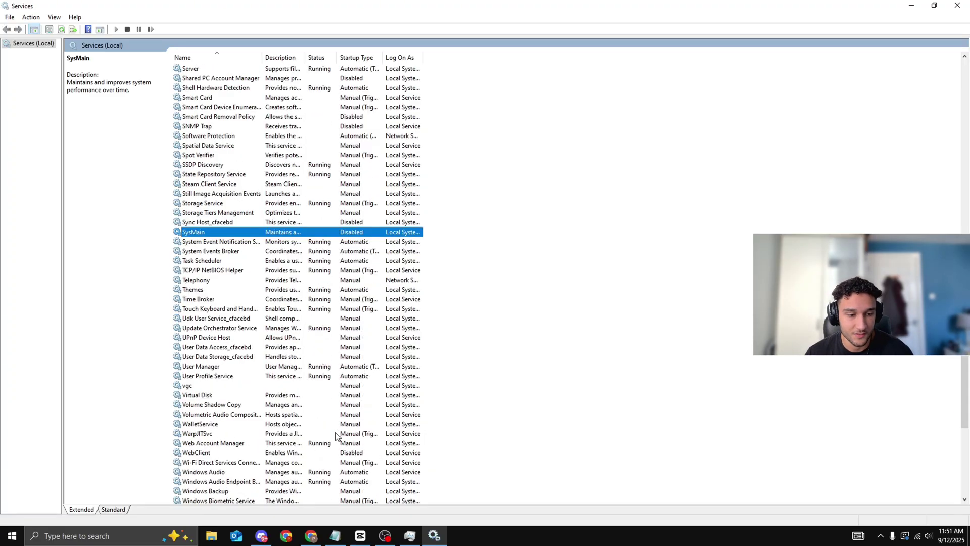
scroll(336, 436, "down", 5)
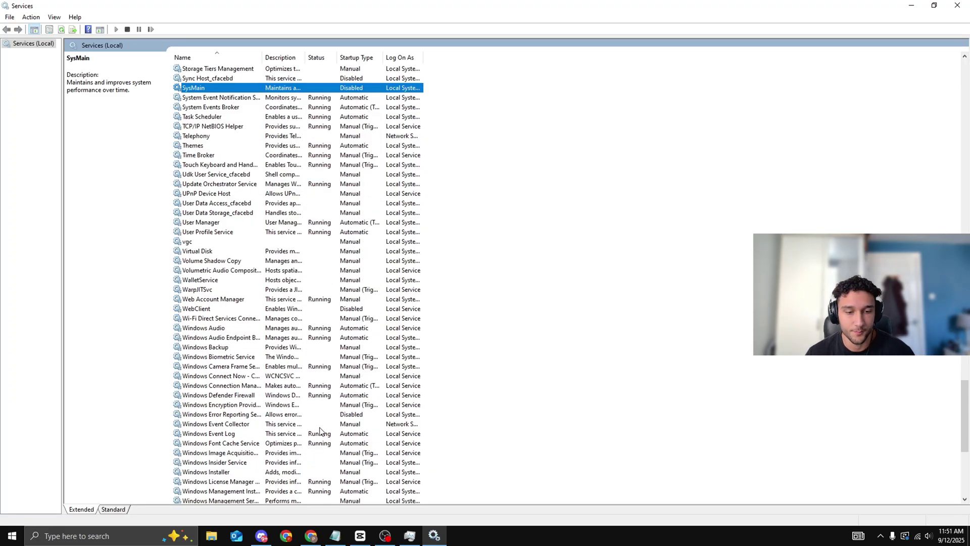
scroll(326, 415, "down", 8)
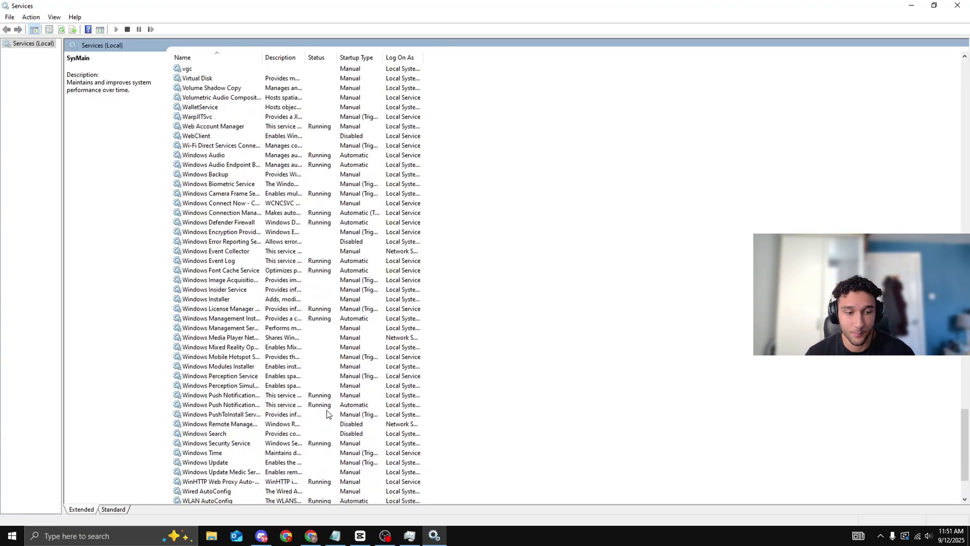
scroll(328, 414, "down", 1)
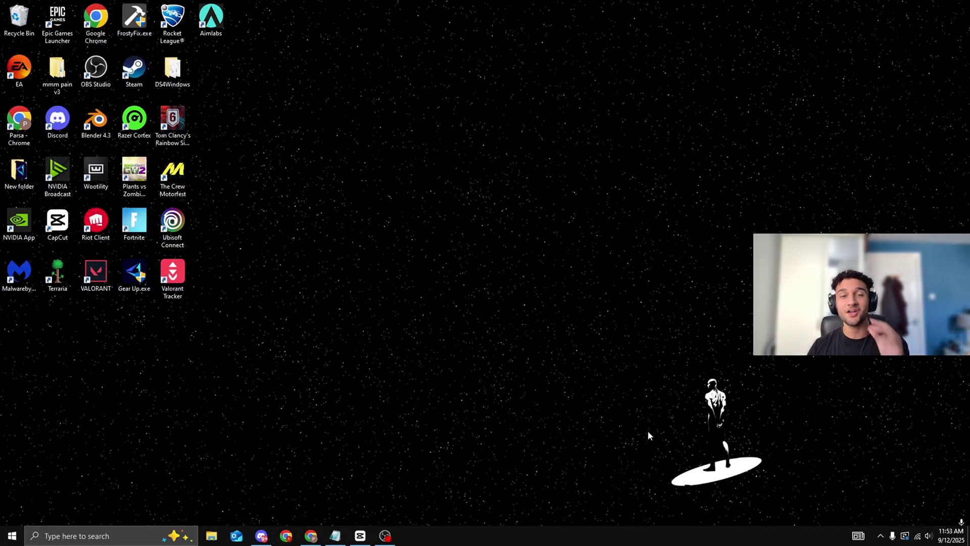
Launch Task Manager from the taskbar menu, show the Startup tab, and maximize it.
right_click(600, 533)
left_click(603, 497)
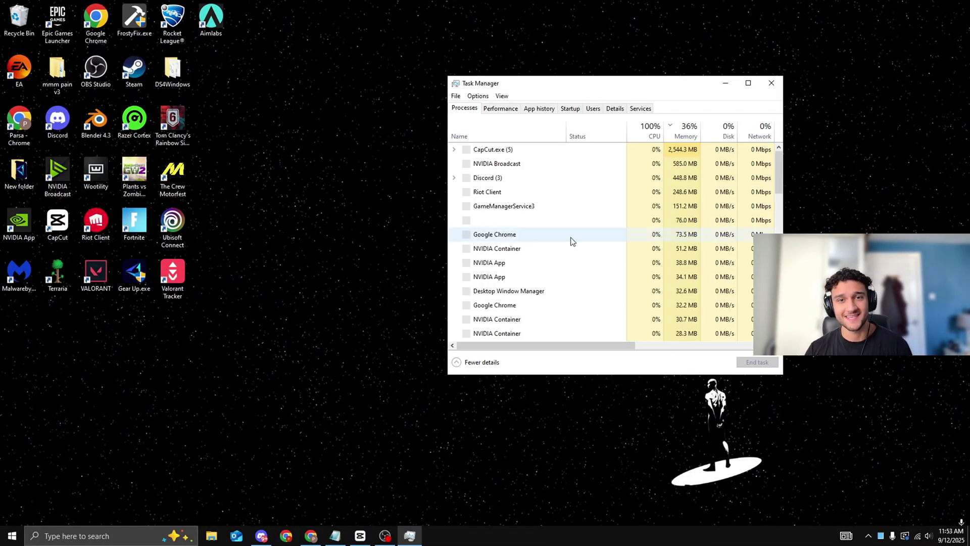
left_click(568, 109)
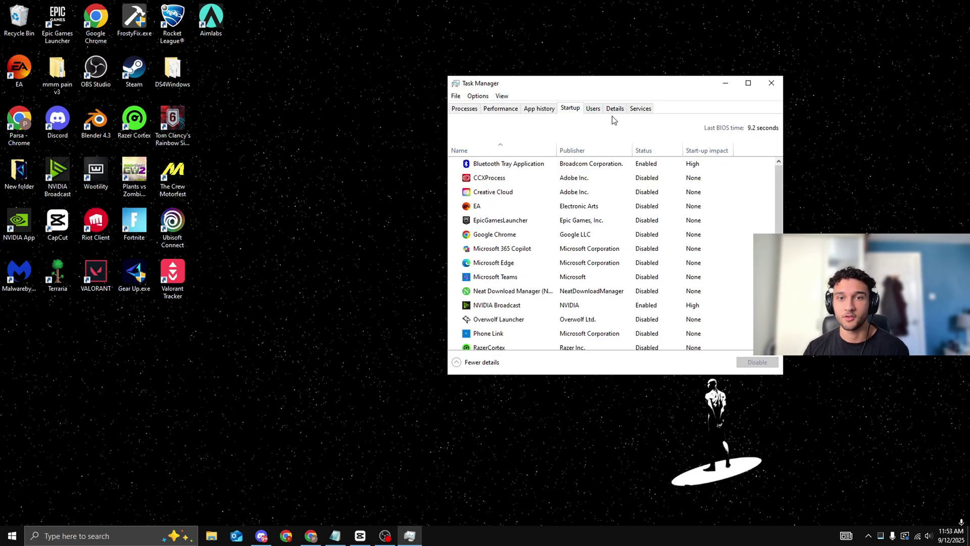
left_click(748, 83)
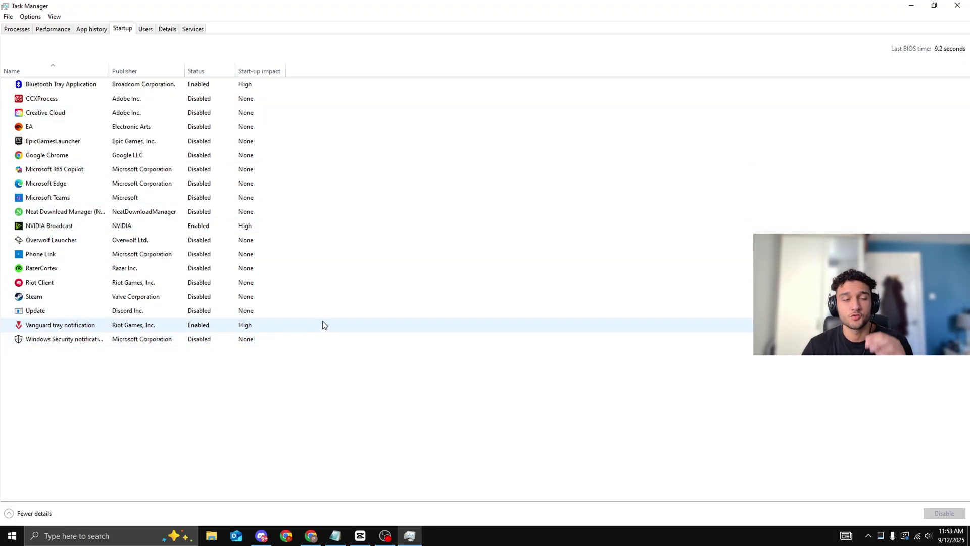
Hide and restore Task Manager, then check the Performance tab showing 141 processes at 19% CPU.
key("super+d")
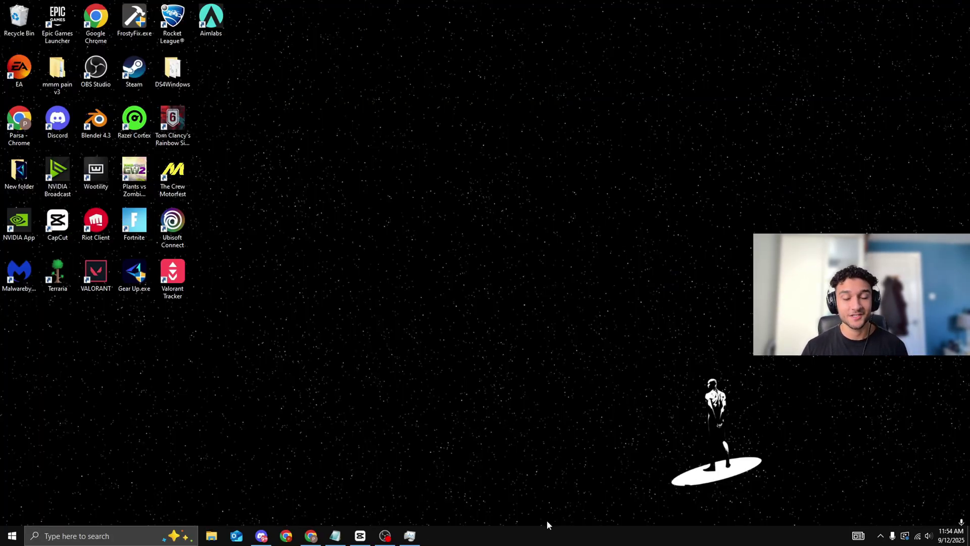
left_click(416, 540)
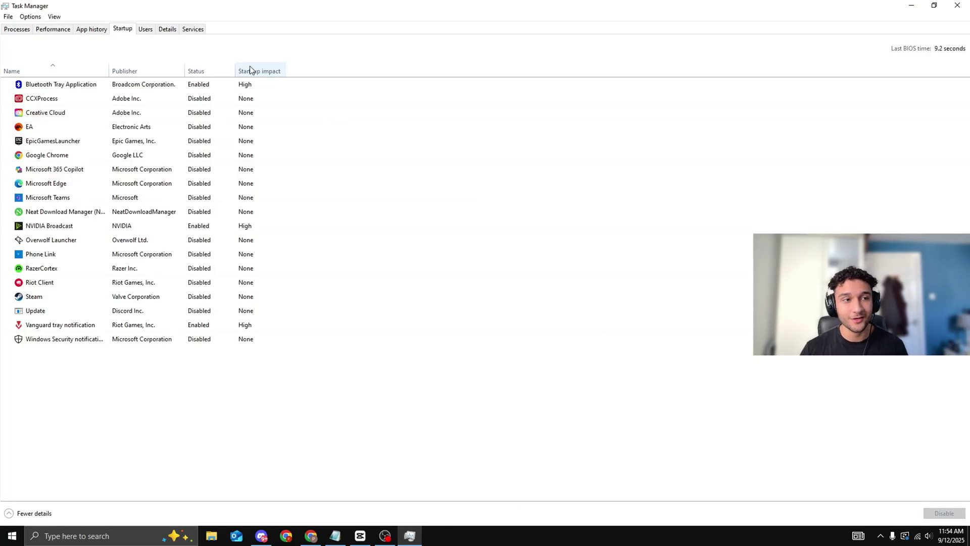
left_click(52, 29)
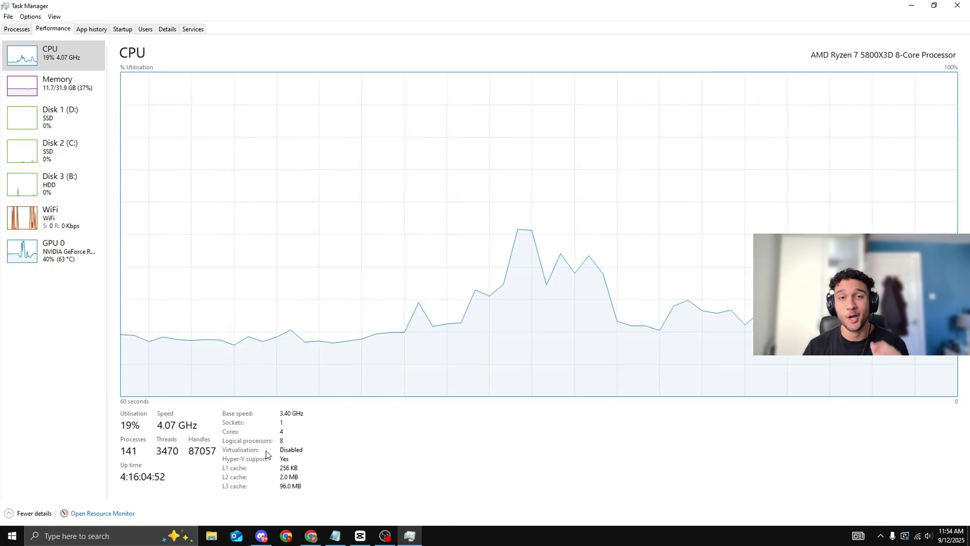